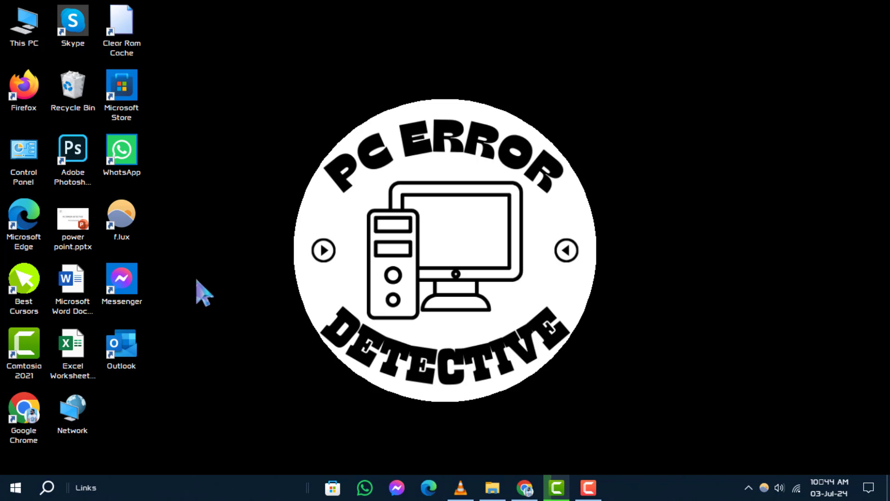
- Open a new File Explorer window and reach the View settings page of Folder Options
key("super+e")
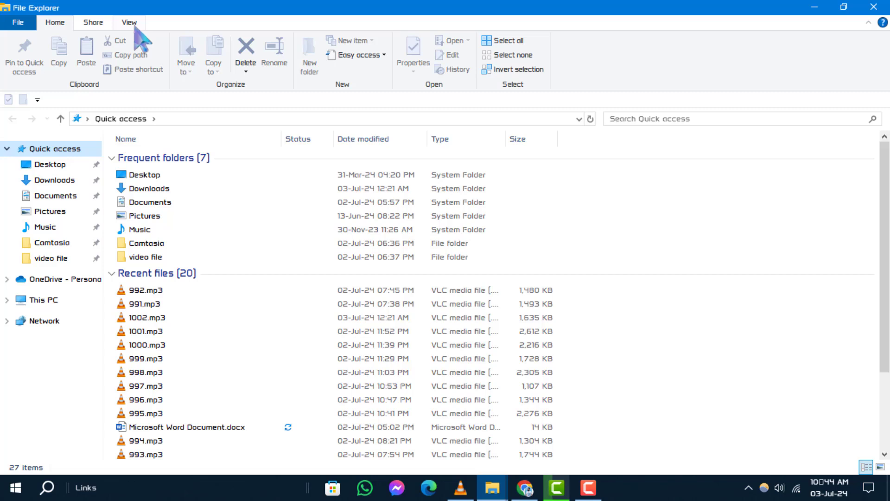
left_click(129, 22)
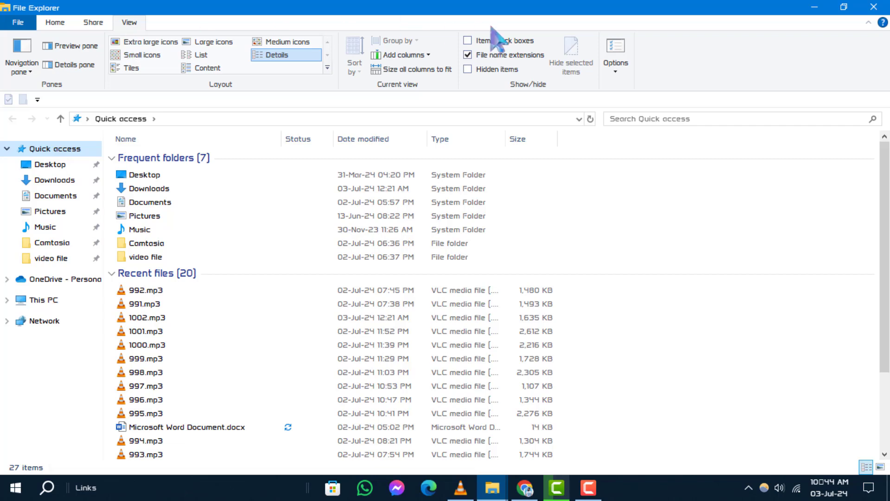
left_click(616, 51)
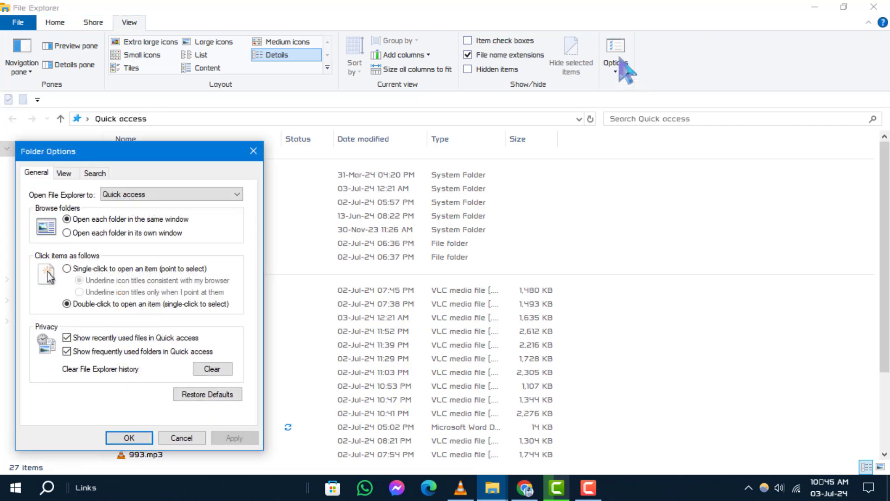
left_click_drag(108, 155, 197, 146)
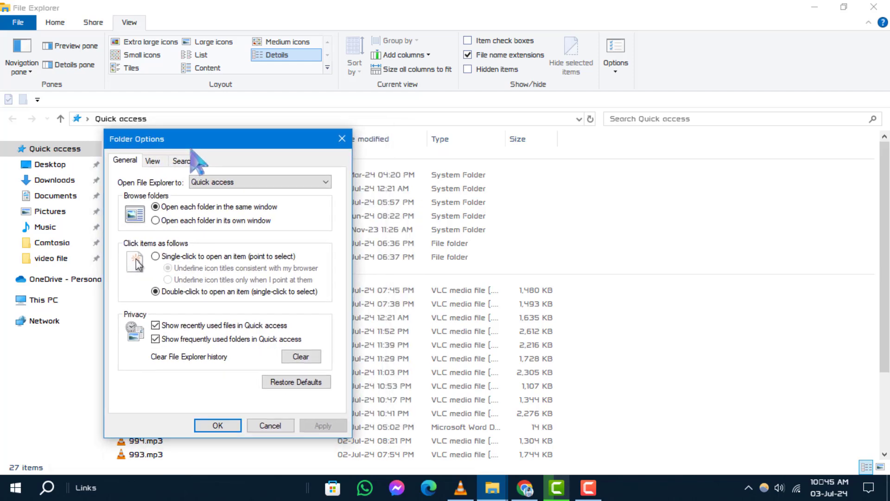
left_click(153, 161)
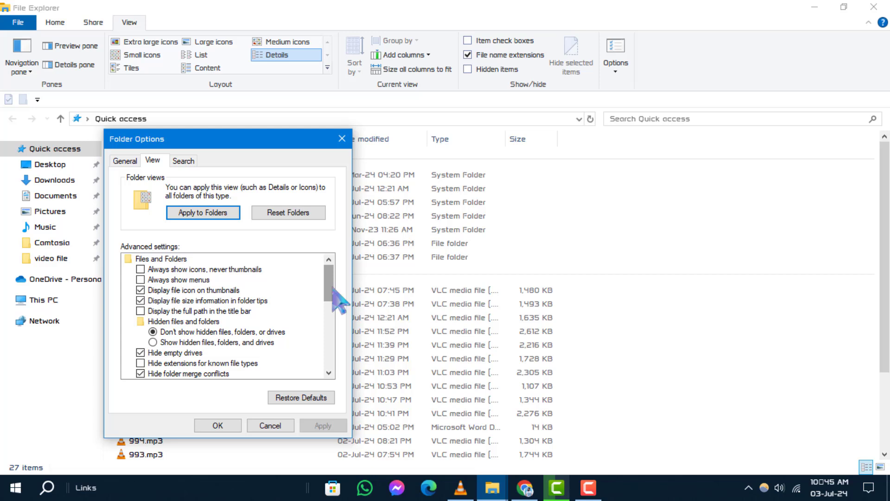
left_click_drag(328, 285, 346, 368)
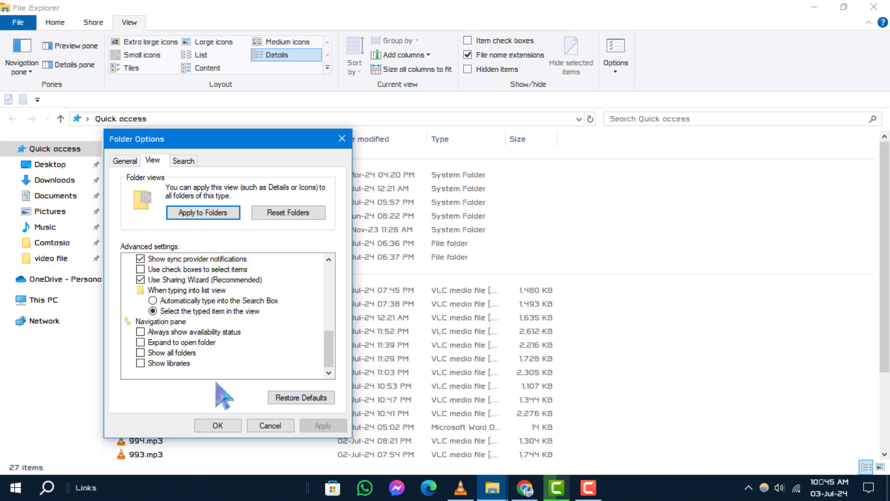
- Enable "Show libraries" in Folder Options, apply it, and confirm with OK
left_click(140, 364)
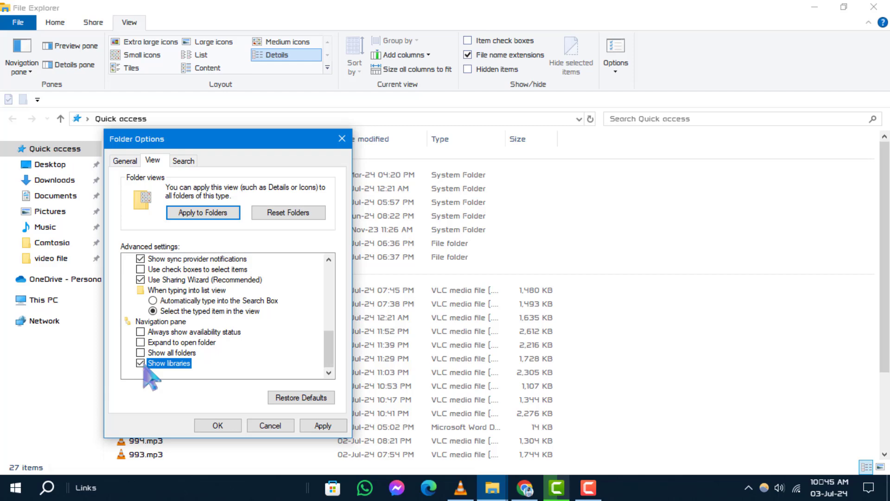
left_click(322, 425)
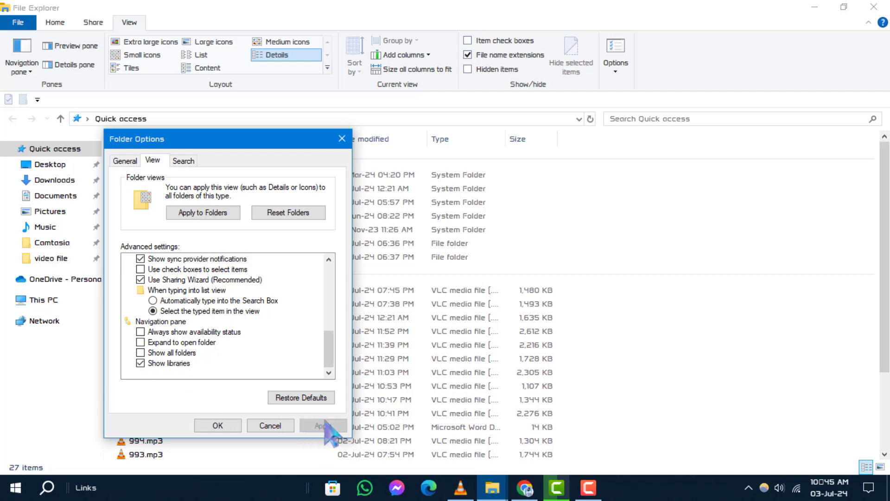
left_click(217, 425)
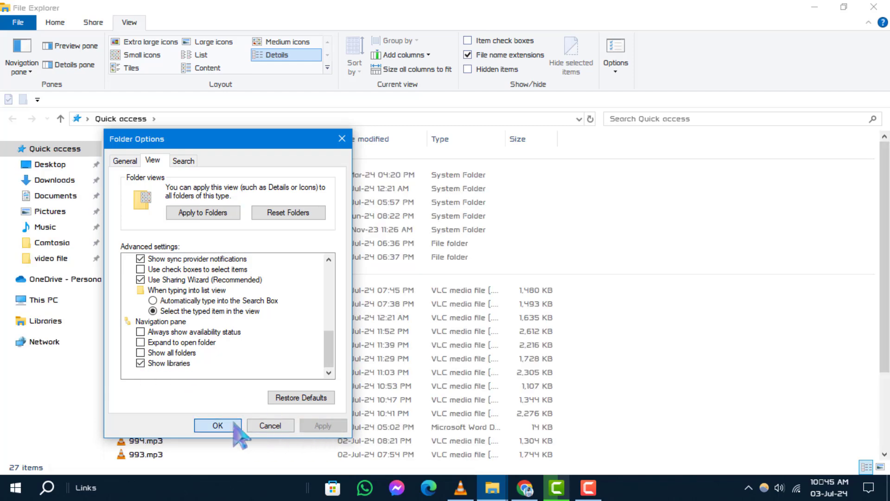
- Open Libraries from the navigation pane to see Camera Roll, Documents, Music, Pictures, Saved Pictures and Videos
left_click(45, 320)
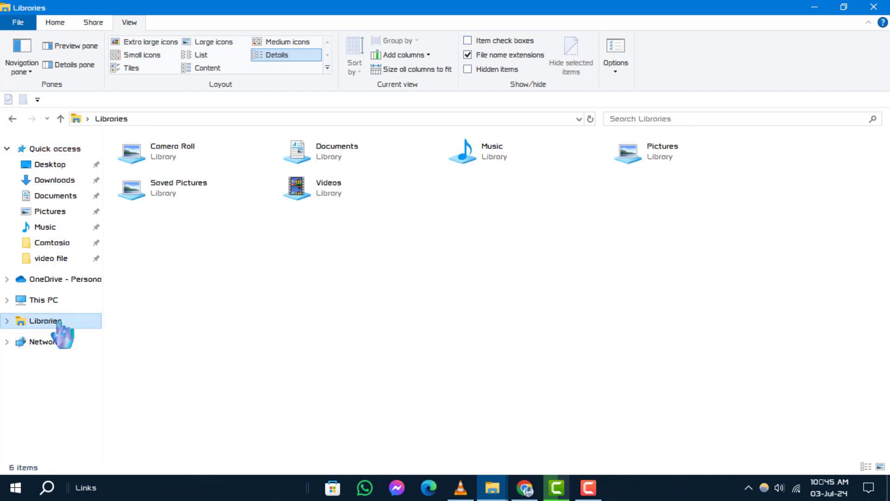